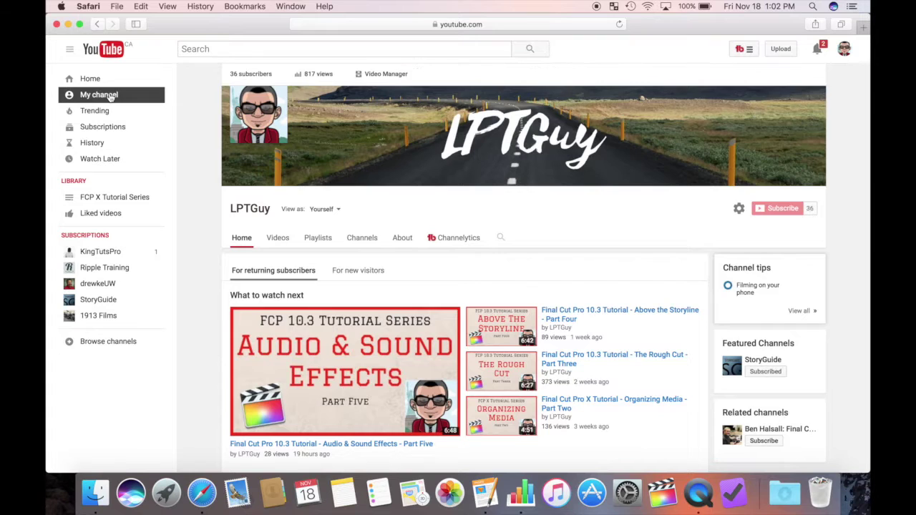
Look through the LPTGuy channel page's uploads, playlists and popular videos.
scroll(271, 102, "down", 1)
scroll(271, 102, "down", 5)
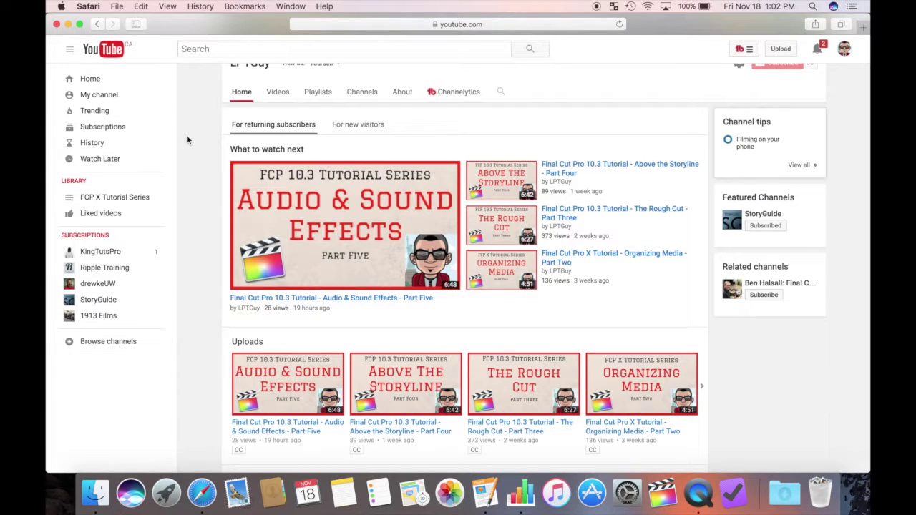
scroll(188, 141, "down", 5)
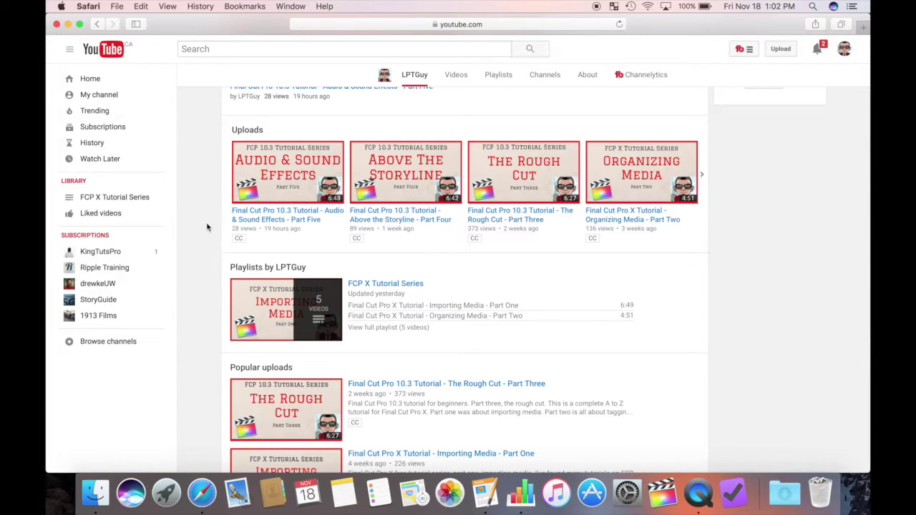
scroll(205, 226, "down", 4)
scroll(204, 223, "down", 2)
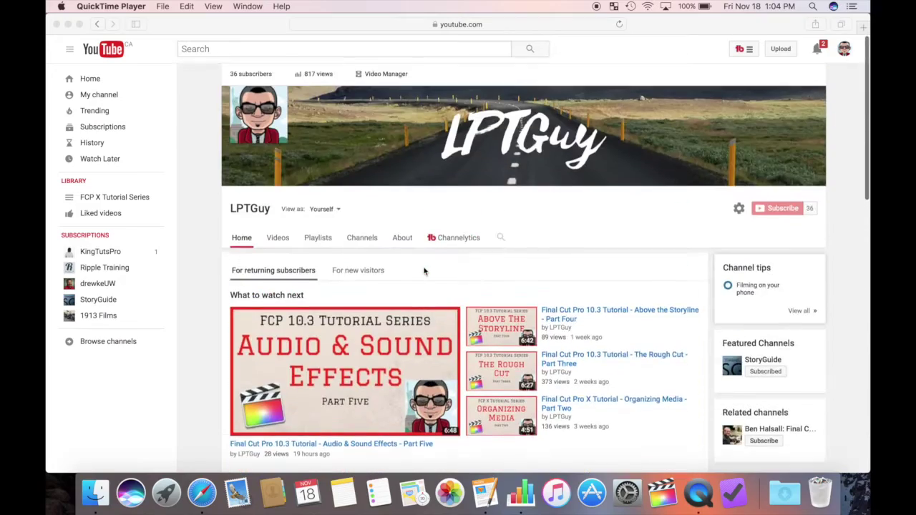
Open iMovie, continue past its welcome screen and create a new movie project in an enlarged window.
mouse_move(47, 1)
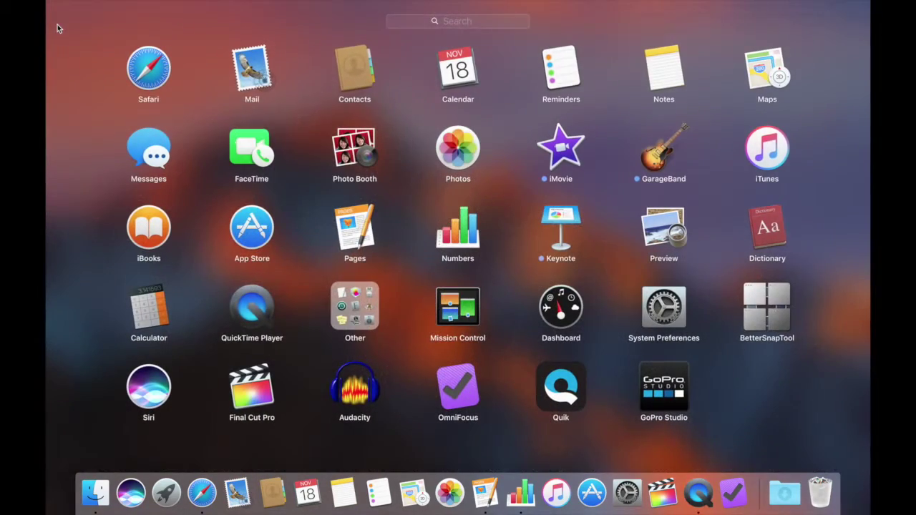
left_click(561, 146)
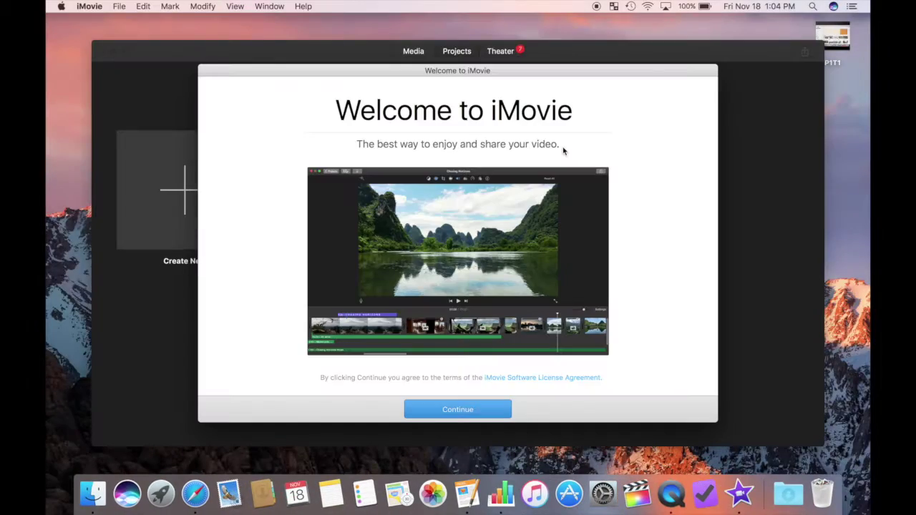
left_click(459, 413)
left_click(459, 410)
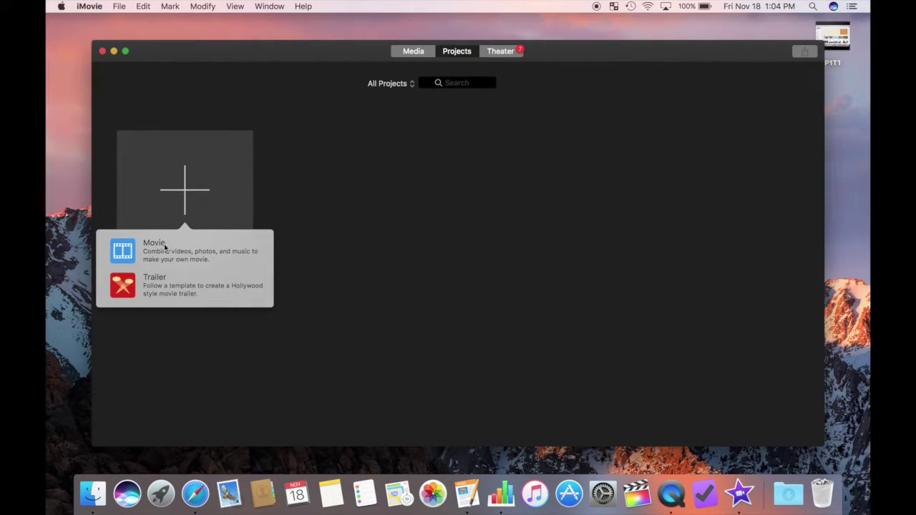
left_click(165, 251)
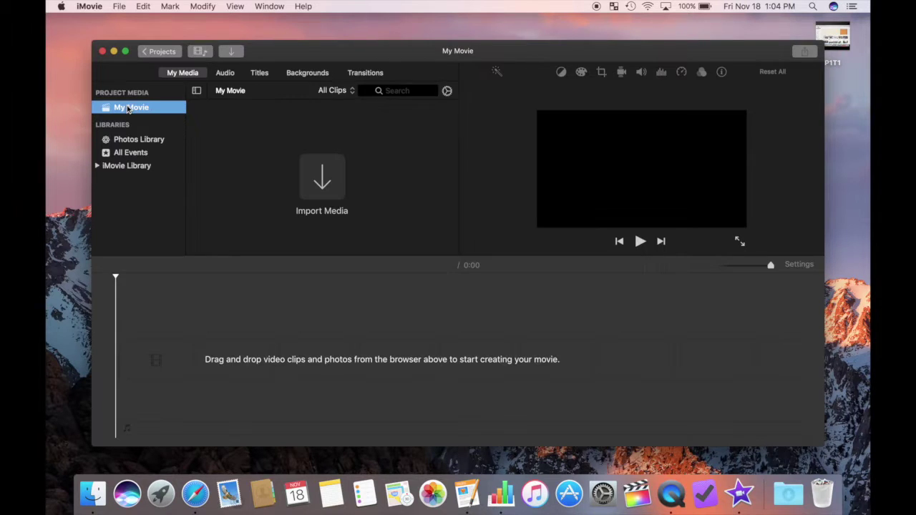
left_click(126, 51)
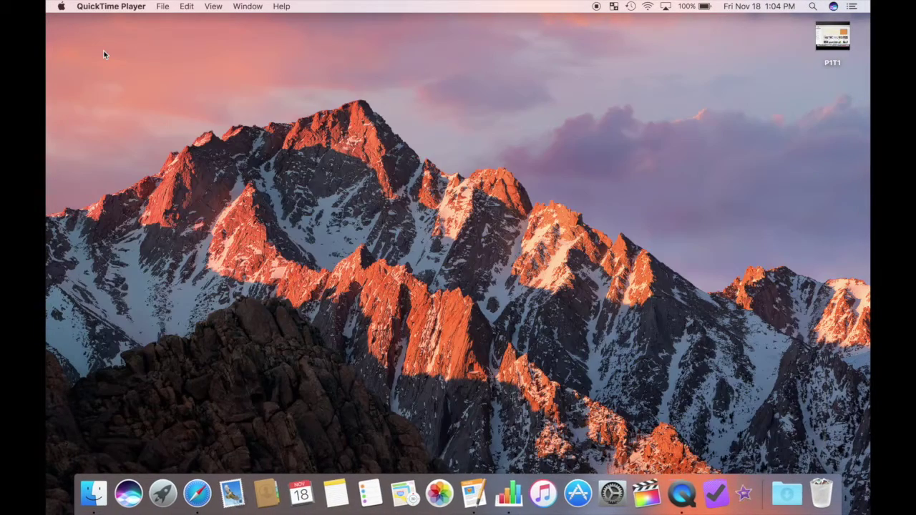
left_click(596, 7)
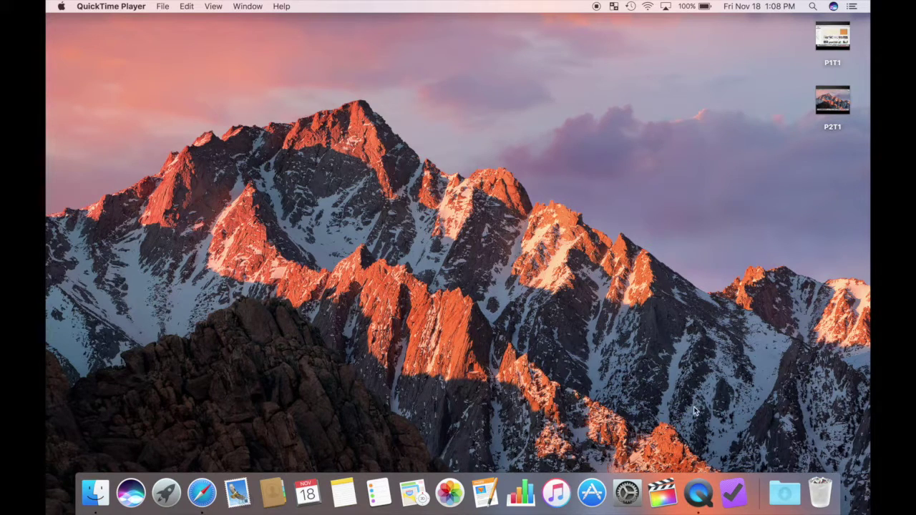
Switch to Final Cut Pro and play back the opening of the Bike Adventures timeline.
left_click(662, 494)
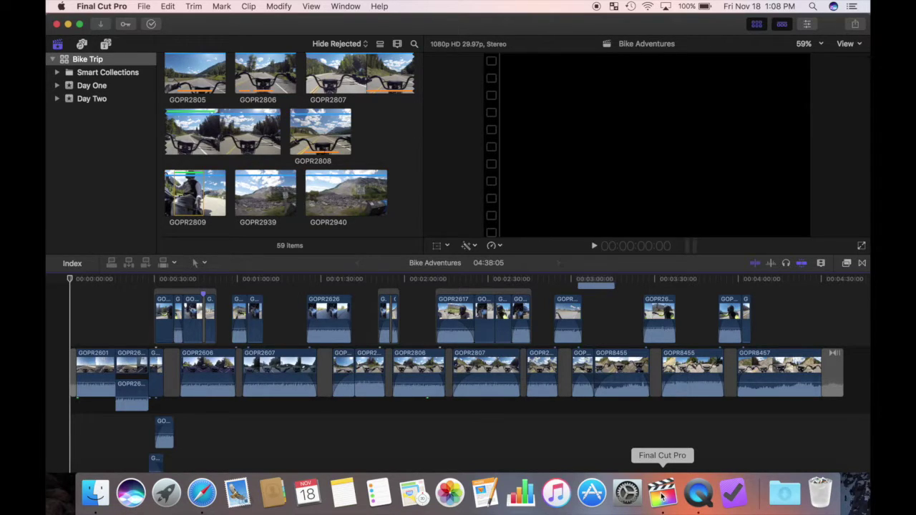
key("space")
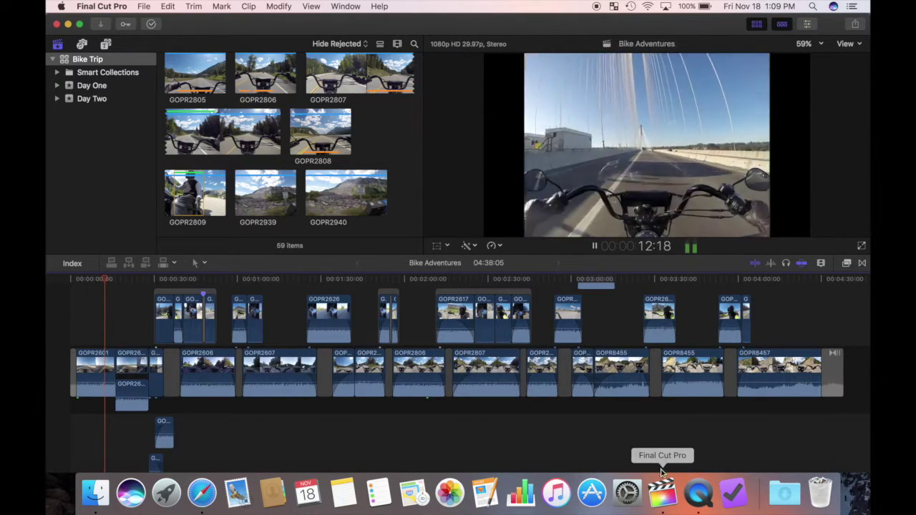
key("space")
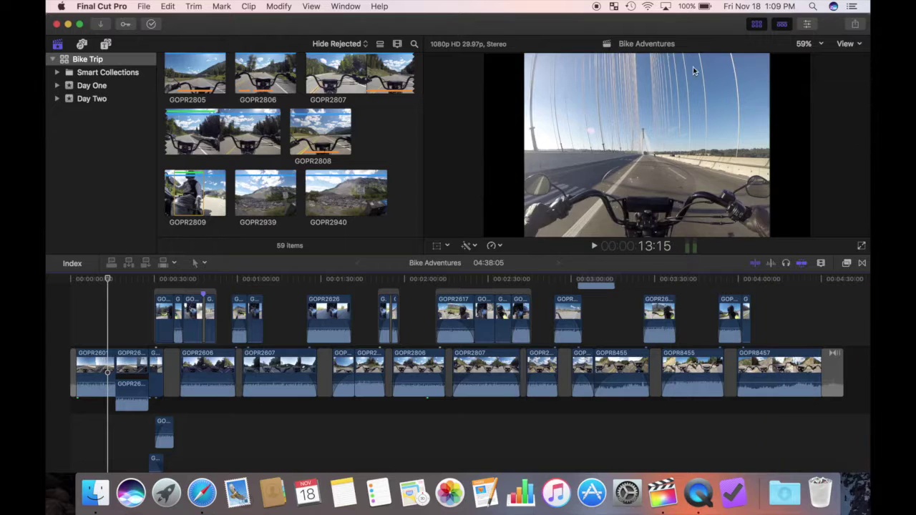
Duplicate the Bike Adventures project in the Day One event as a snapshot.
scroll(216, 140, "up", 20)
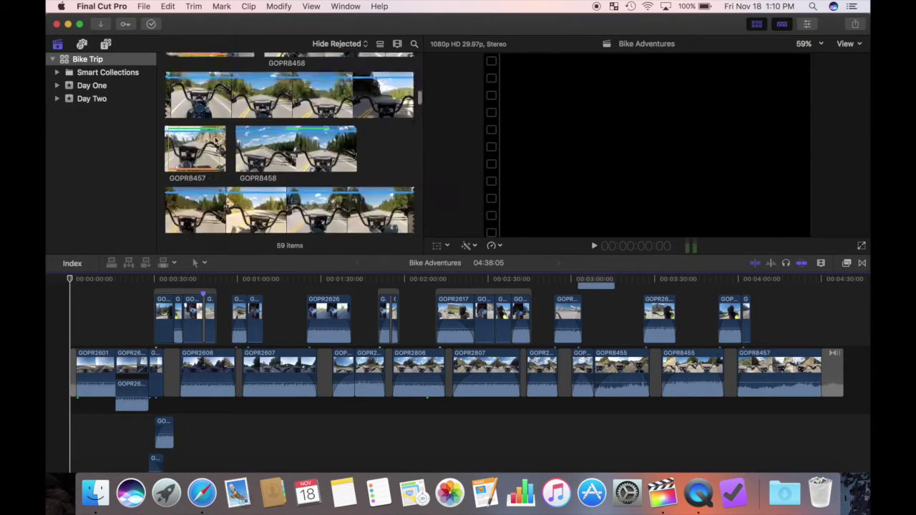
scroll(217, 140, "up", 5)
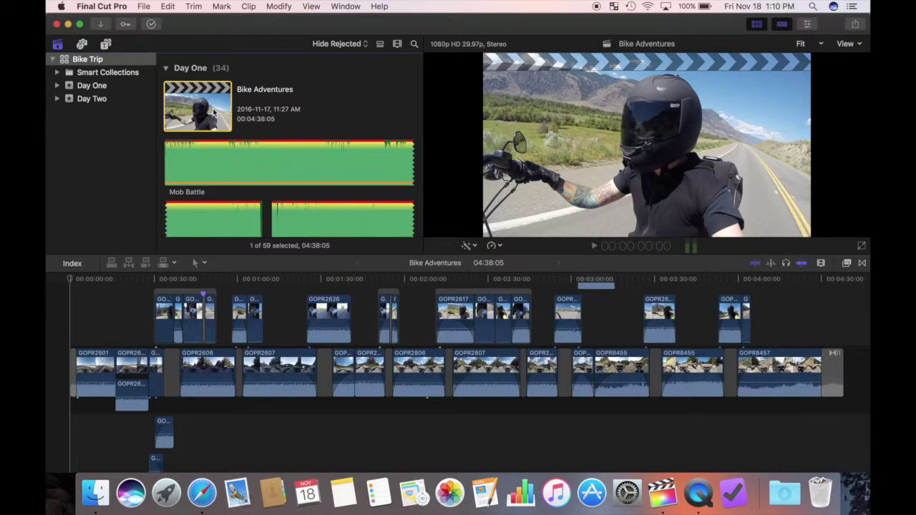
right_click(214, 112)
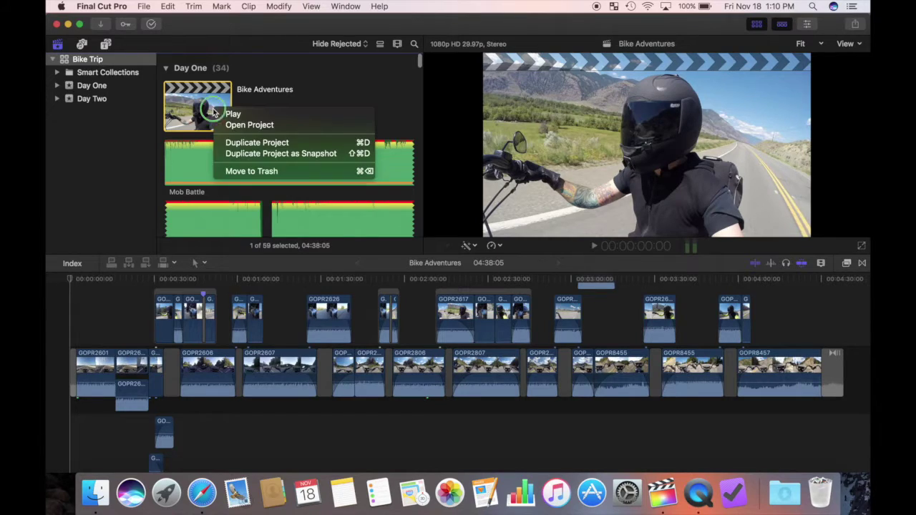
left_click(221, 157)
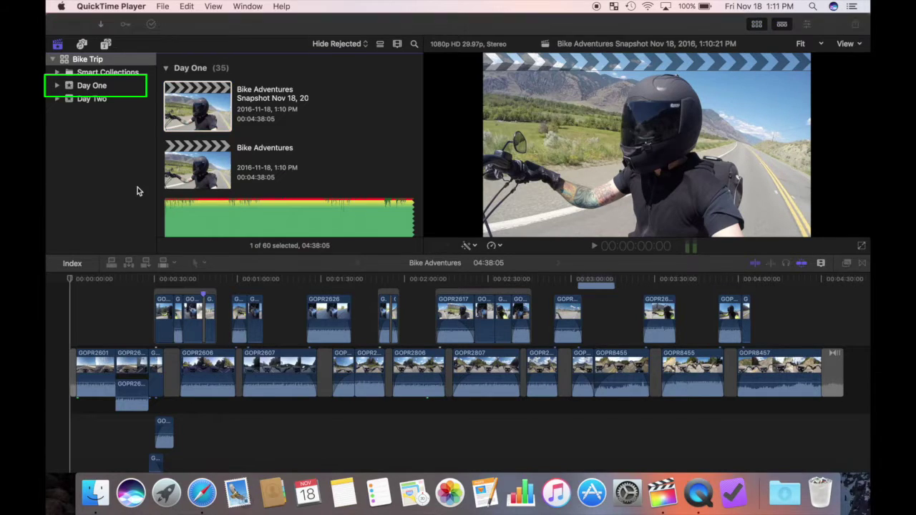
Create a new smart collection named Projects in the Day One event.
right_click(101, 92)
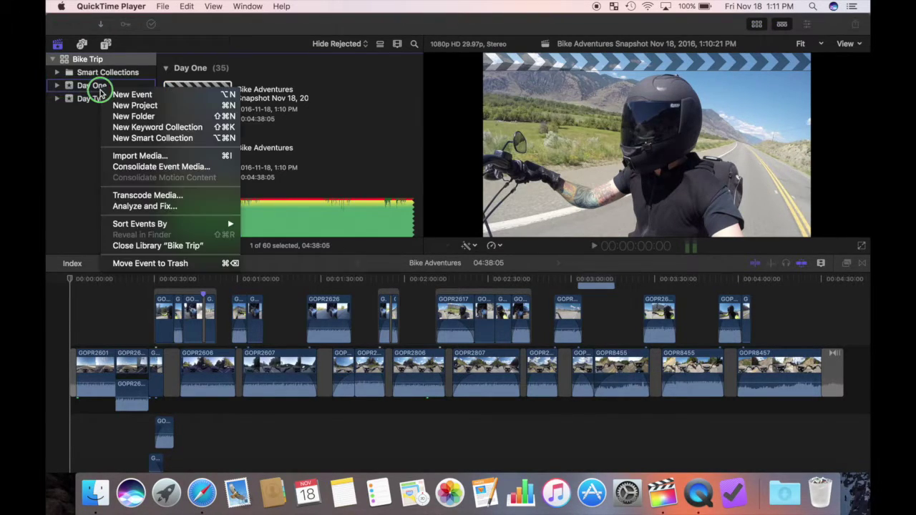
left_click(129, 139)
type("Projects")
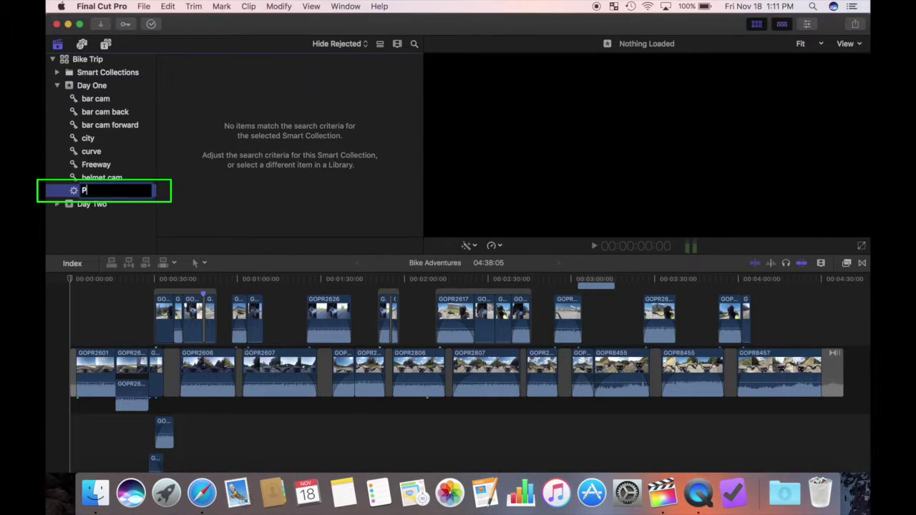
key("Return")
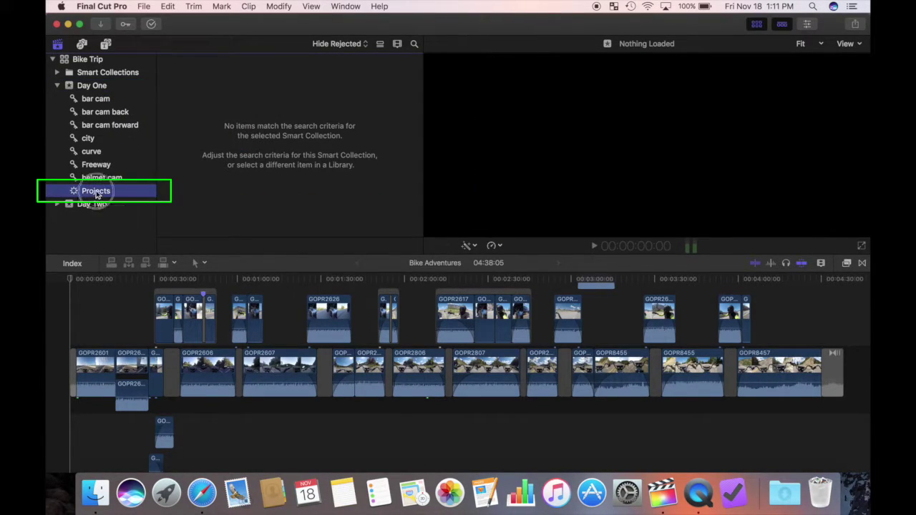
Give the Projects smart collection a Type rule set to Is Project and close its criteria window.
double_click(97, 191)
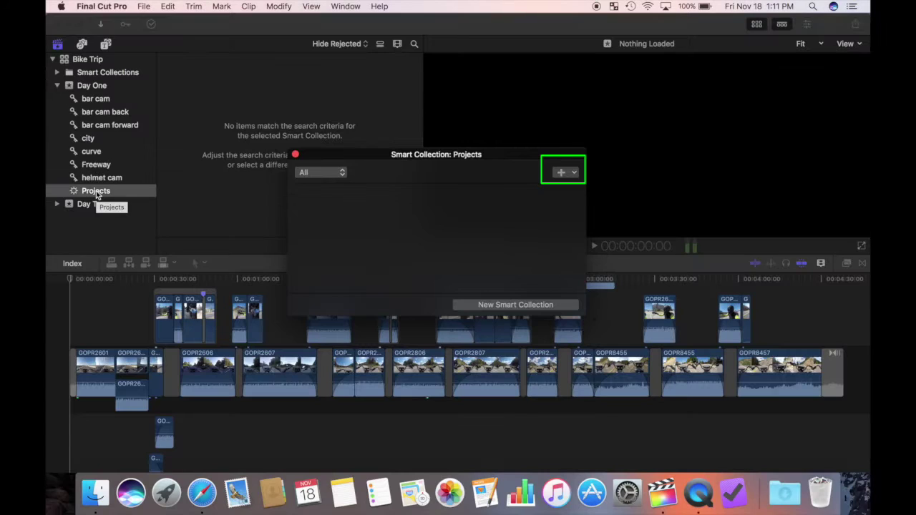
left_click(562, 173)
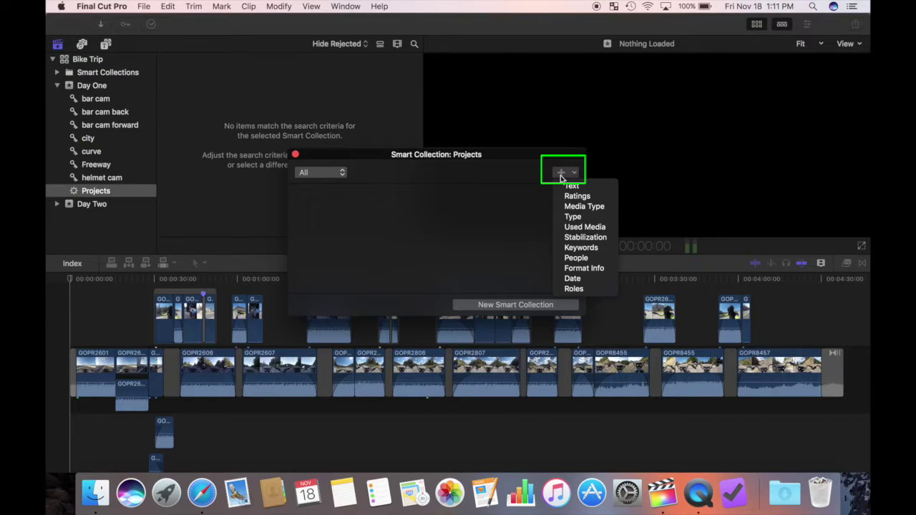
left_click(561, 218)
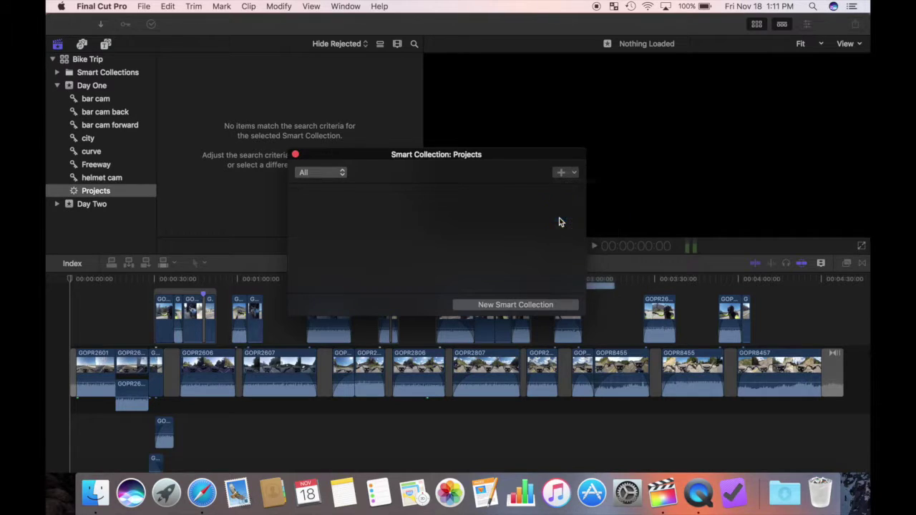
left_click(408, 196)
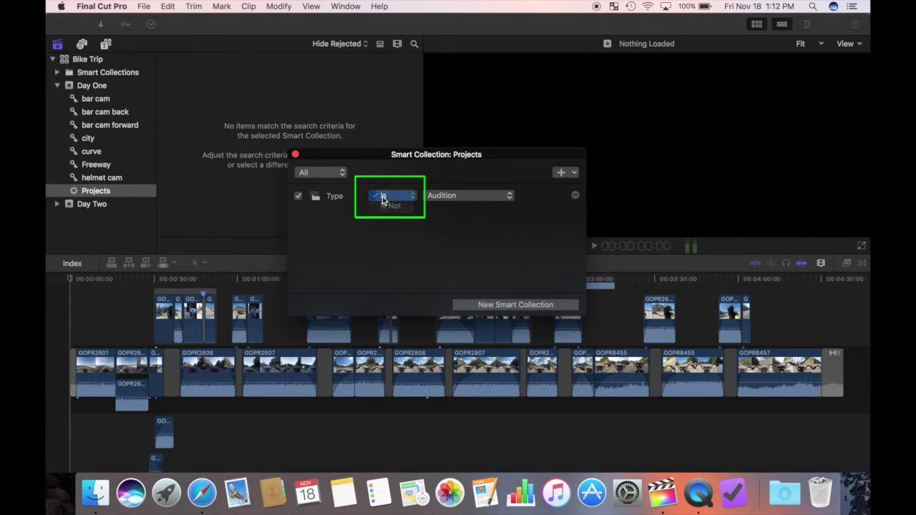
left_click(383, 196)
left_click(465, 195)
left_click(467, 250)
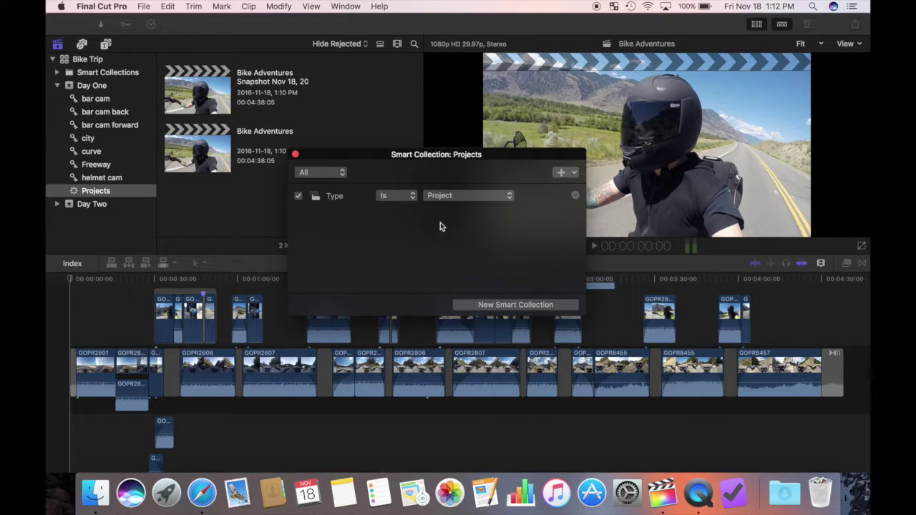
left_click(295, 155)
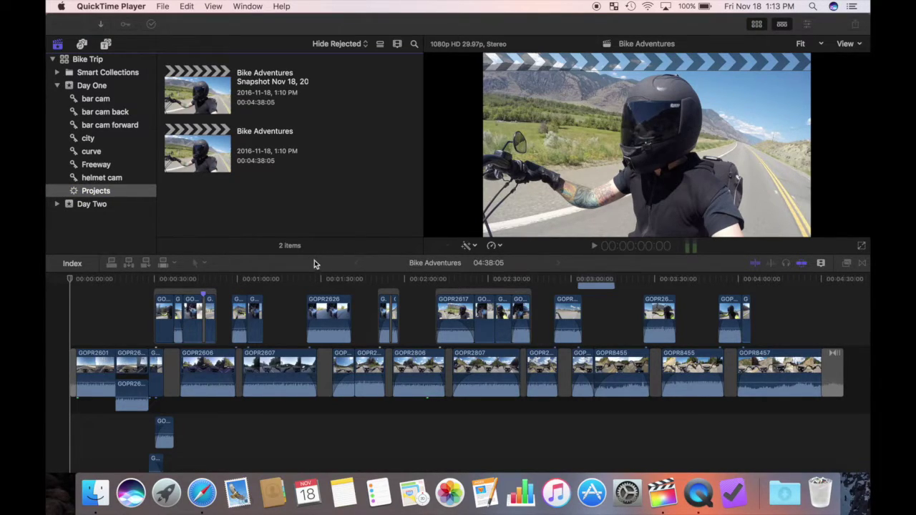
Select the original Bike Adventures project and deselect all clips in its timeline.
left_click(218, 134)
left_click(201, 374)
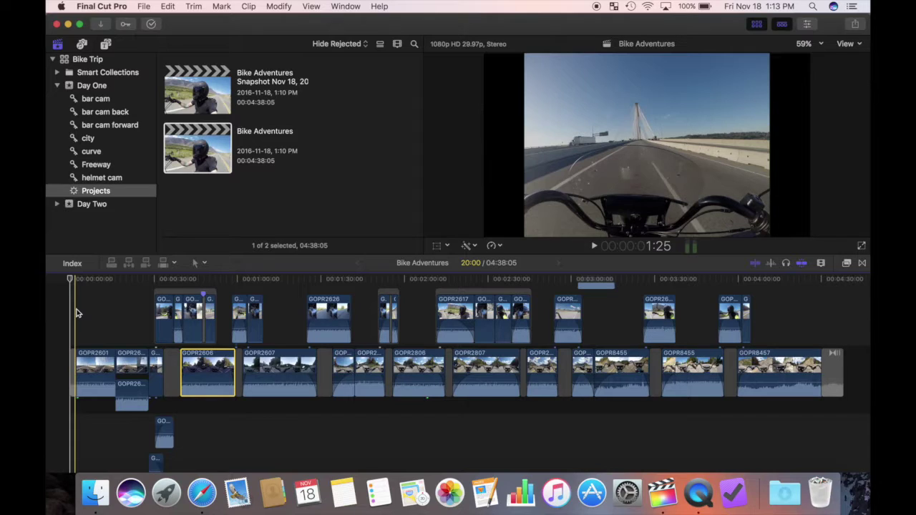
key("super+shift+a")
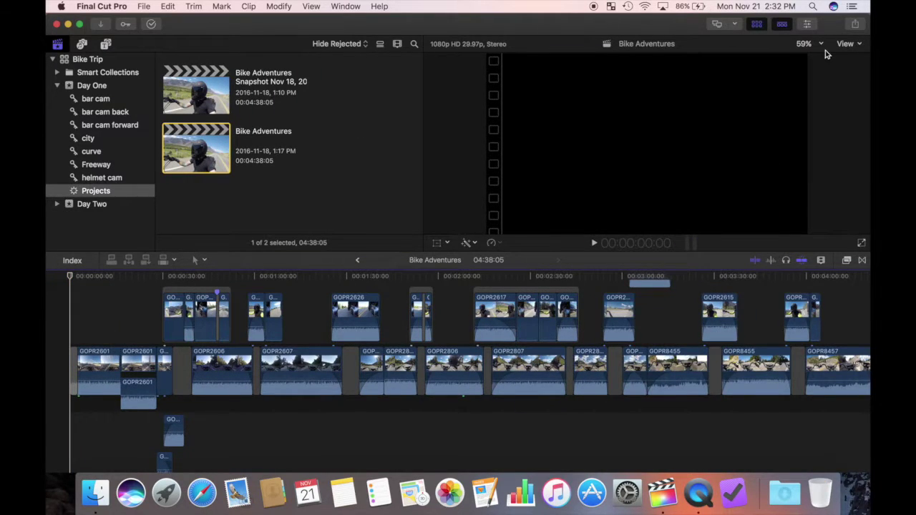
Set the viewer's media playback to Optimized/Original.
left_click(859, 48)
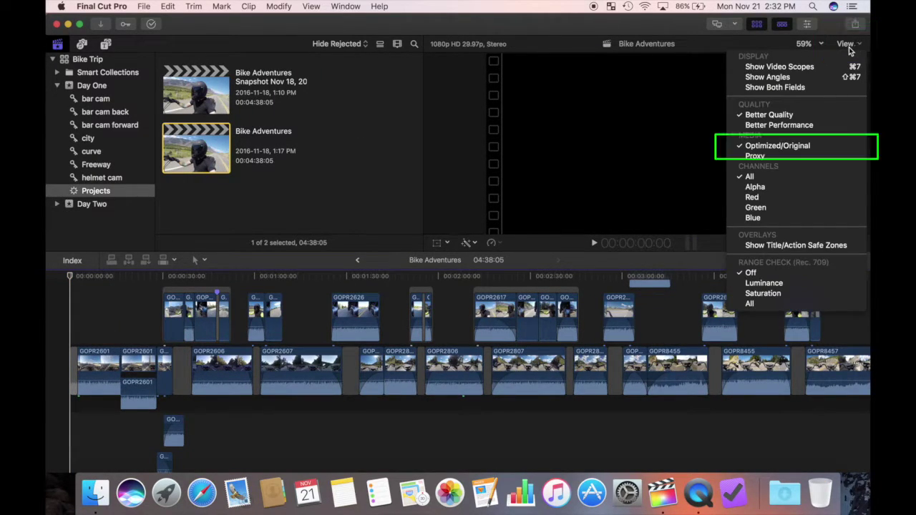
left_click(813, 150)
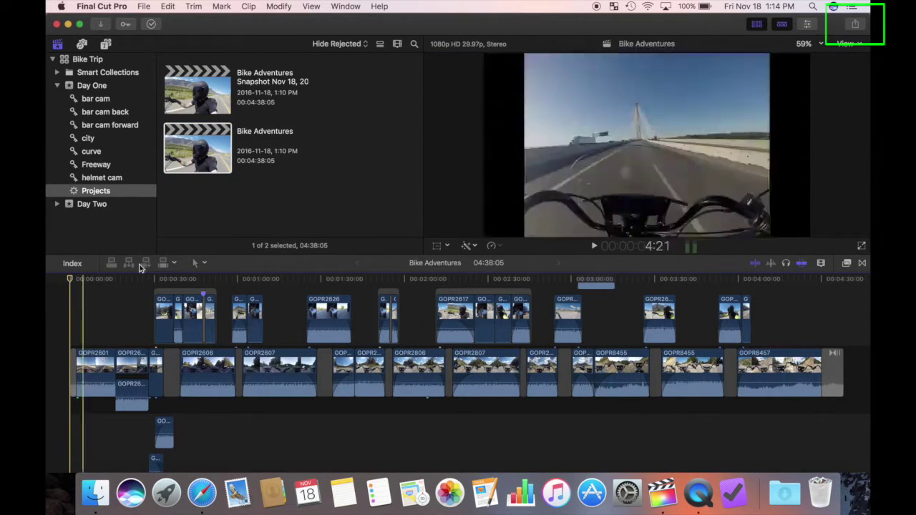
Start sharing the Bike Adventures project as Apple Devices 720p and check the export's info and compatible devices.
left_click(857, 27)
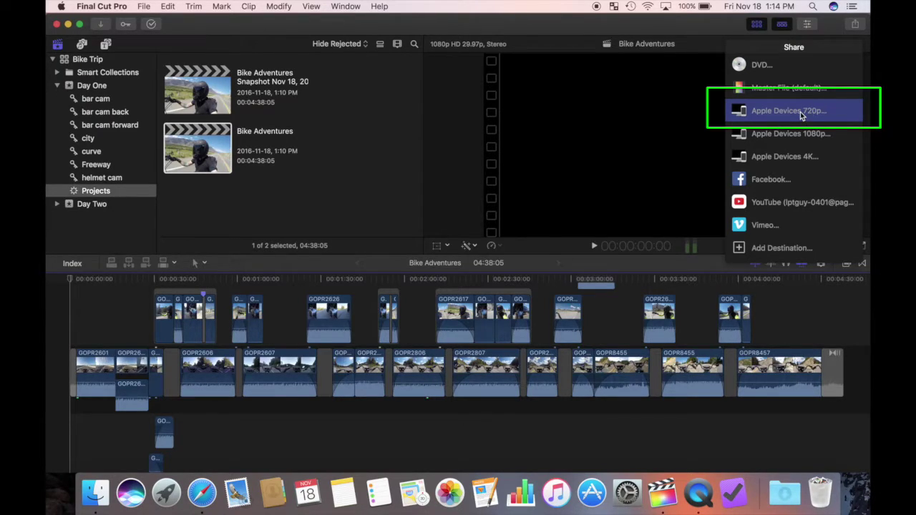
left_click(801, 112)
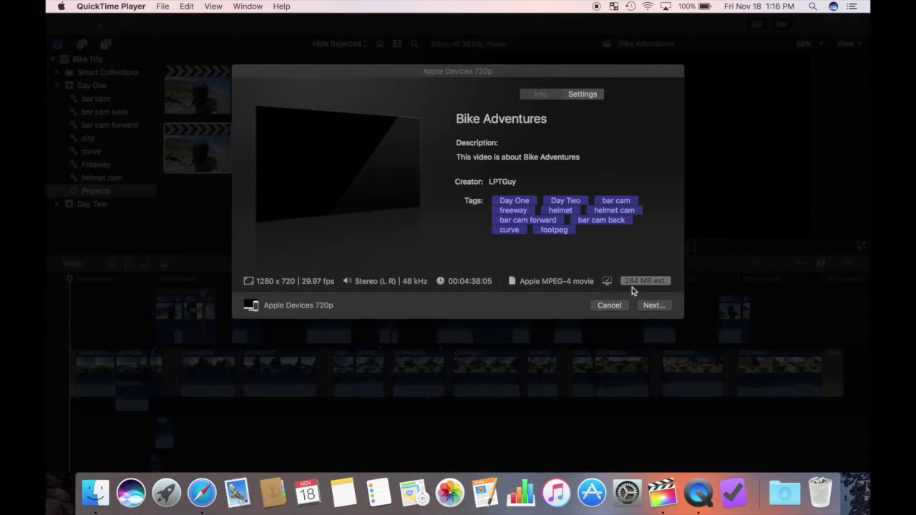
left_click(570, 261)
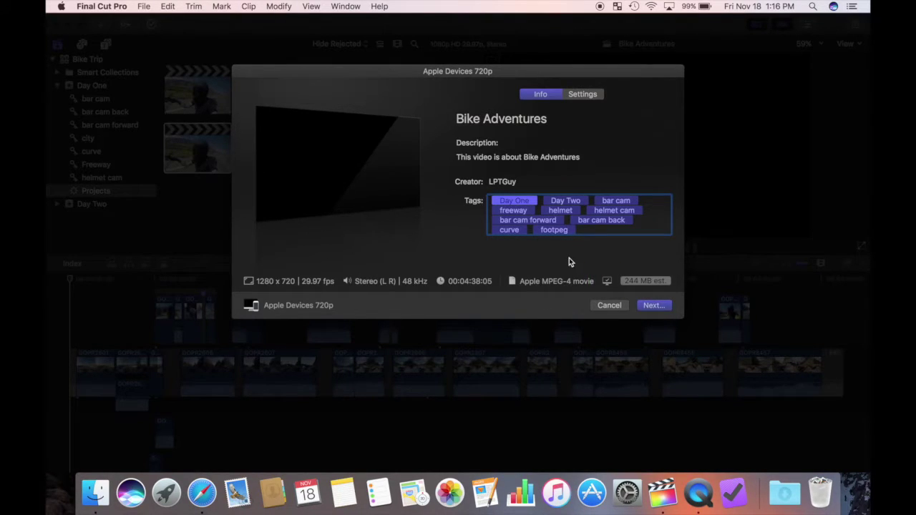
mouse_move(607, 282)
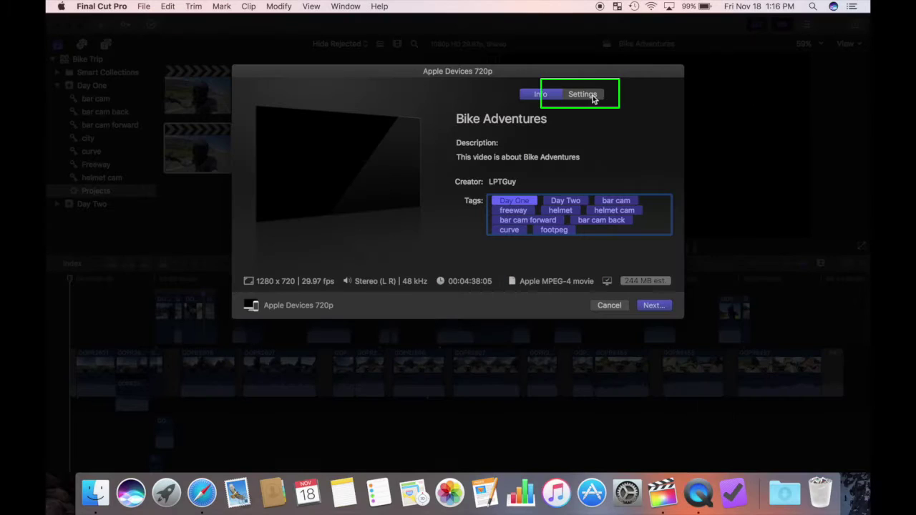
Review the Apple Devices 720p export's format, video codec, resolution and completion action, keeping the selected options.
left_click(592, 95)
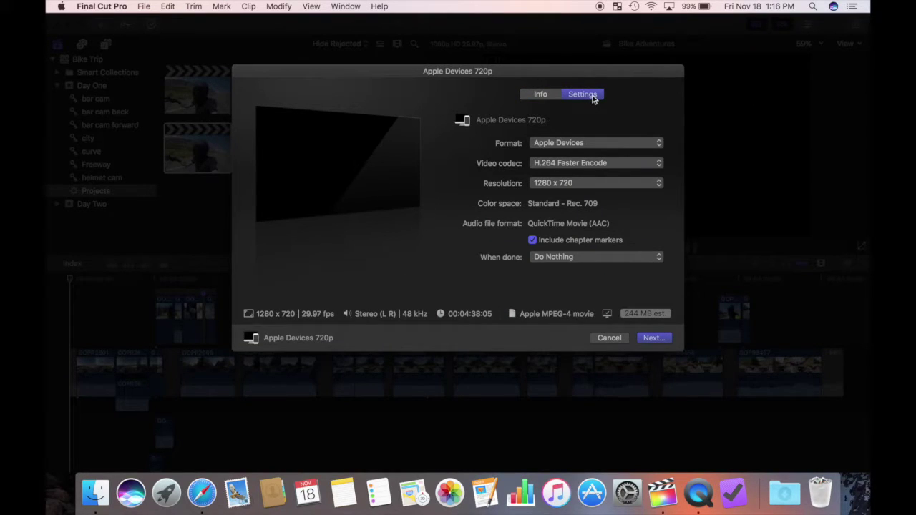
left_click(660, 145)
left_click(651, 145)
left_click(651, 163)
left_click(644, 162)
left_click(659, 184)
left_click(638, 184)
left_click(660, 258)
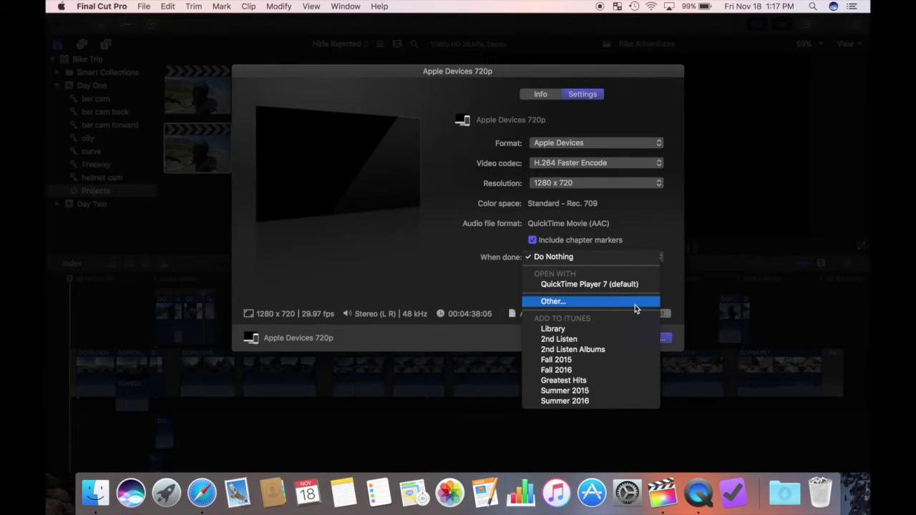
left_click(573, 258)
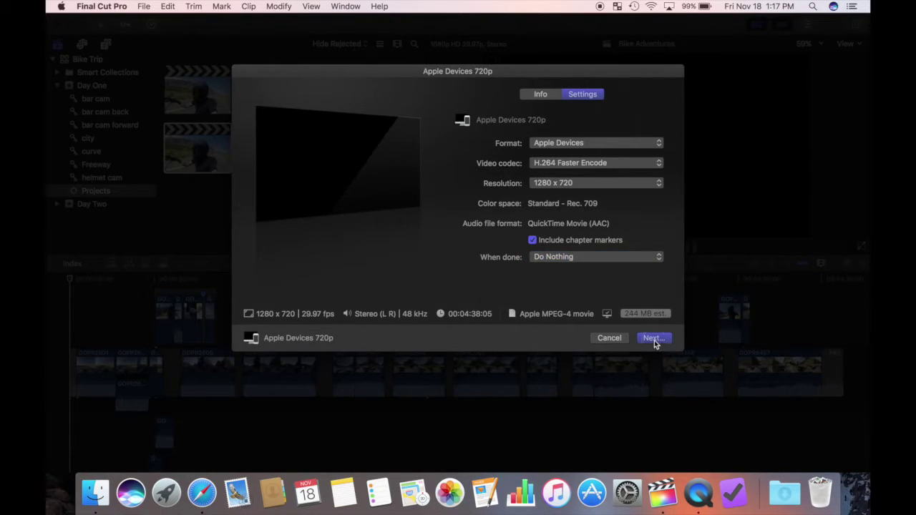
Save the exported video as Bike Adventures on the Desktop and dismiss the share notification.
left_click(655, 340)
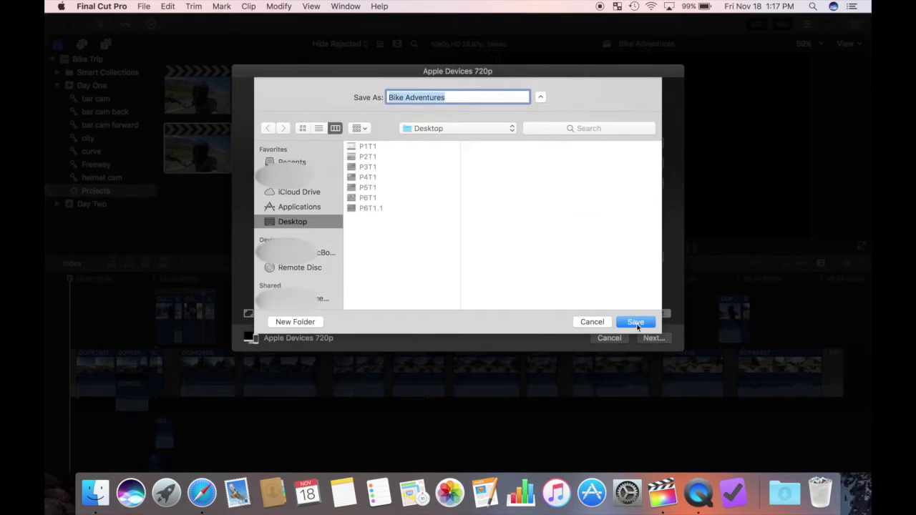
left_click(637, 323)
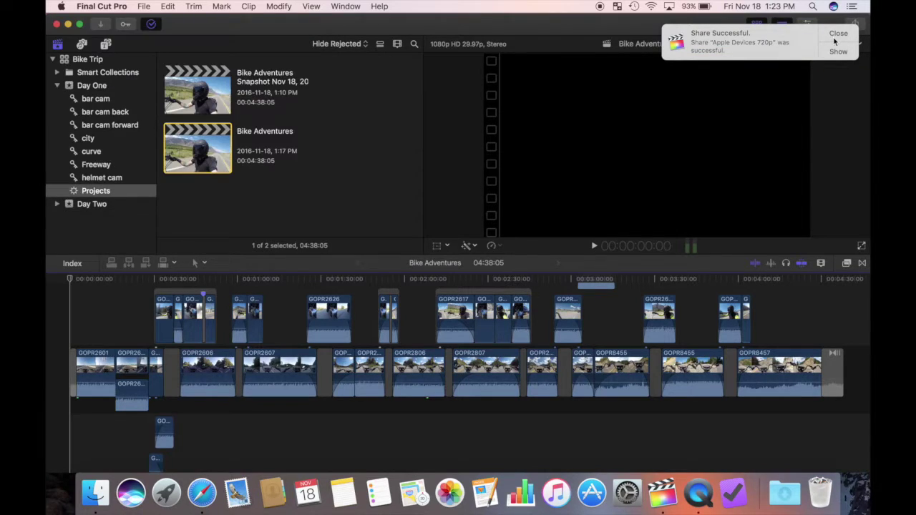
left_click(838, 33)
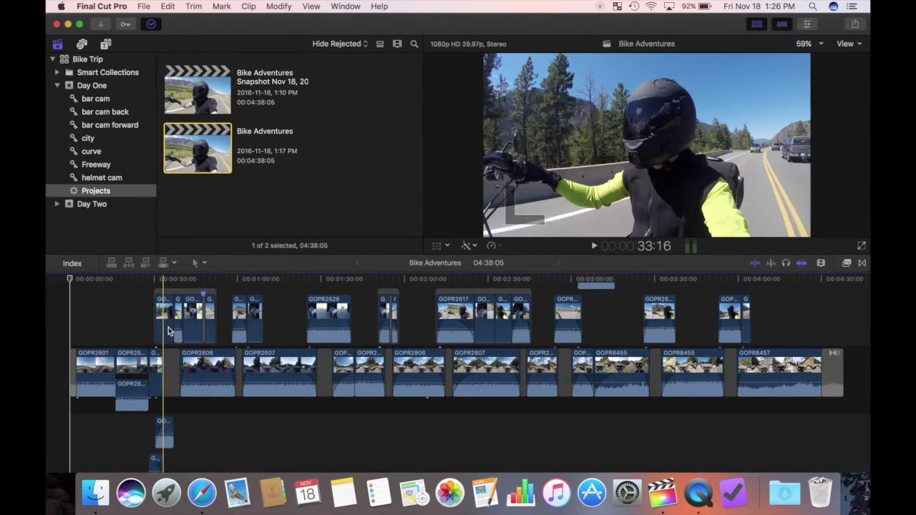
Deselect all clips in the Bike Adventures timeline and return the playhead to the start.
left_click(169, 327)
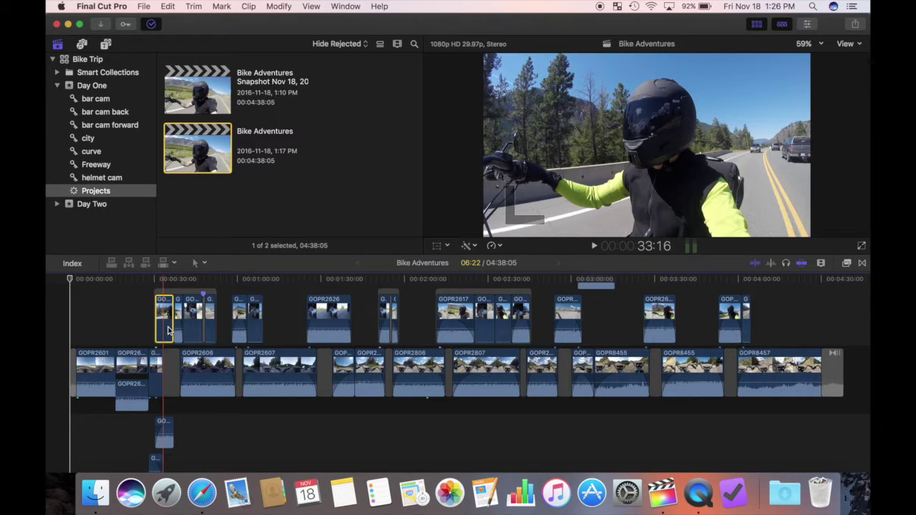
key("super+shift+a")
key("Home")
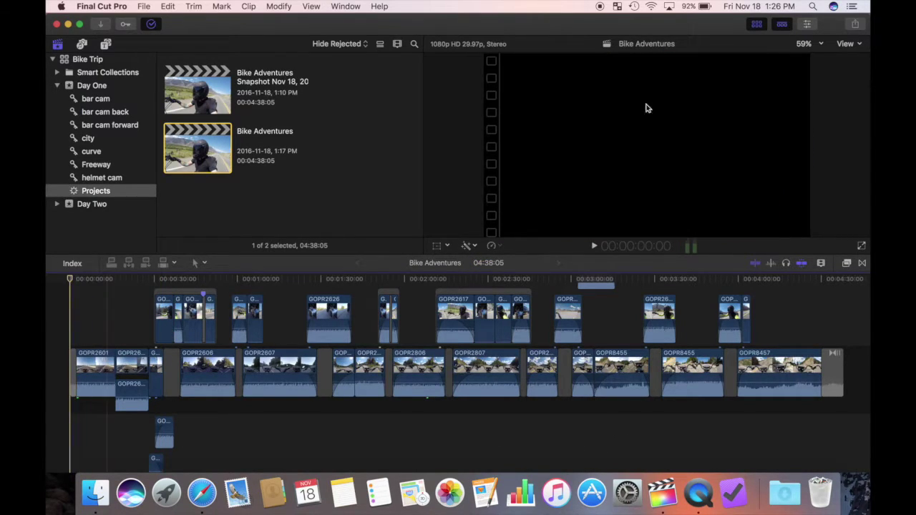
Start sharing the project to YouTube and review its resolution, compression and privacy options, keeping HD 720p, Better quality and Private.
left_click(855, 24)
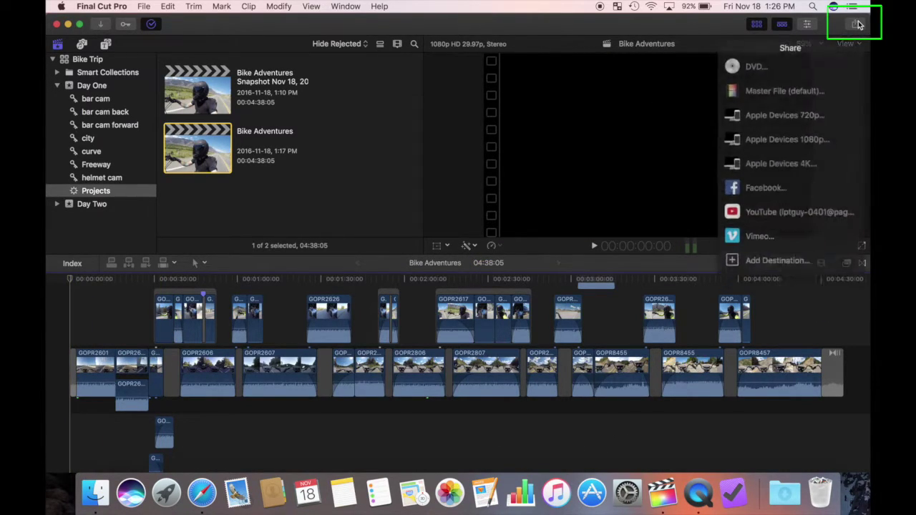
left_click(781, 204)
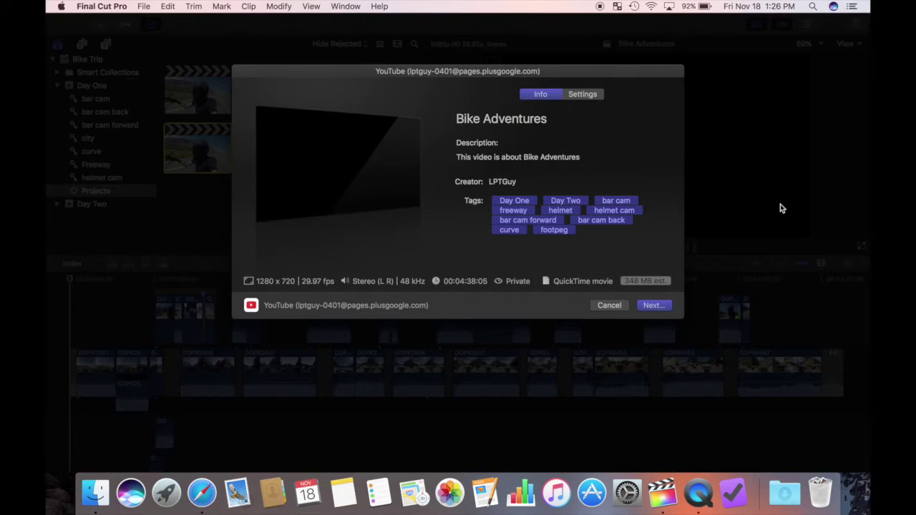
left_click(582, 95)
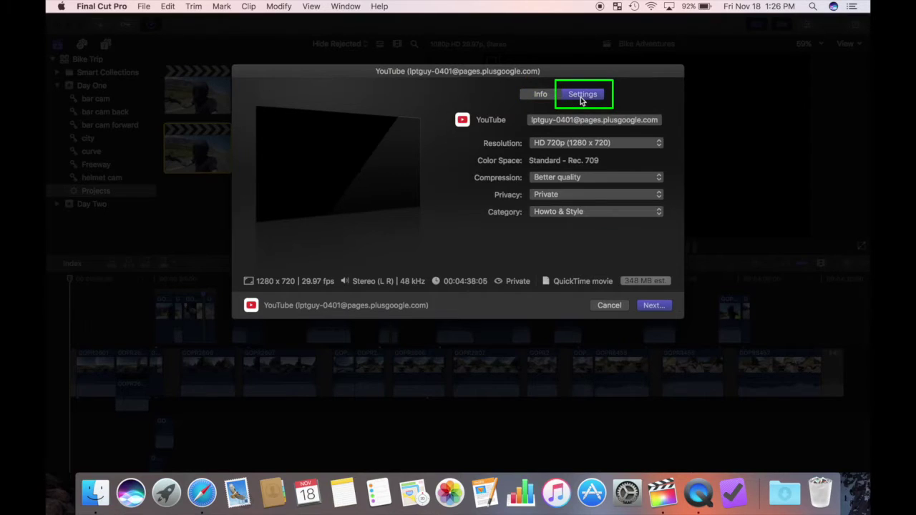
left_click(658, 145)
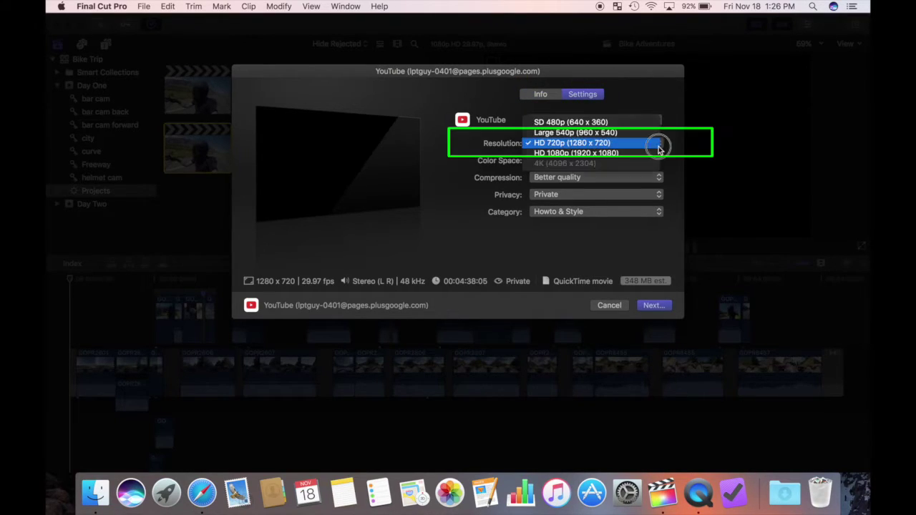
left_click(648, 143)
left_click(659, 178)
left_click(639, 178)
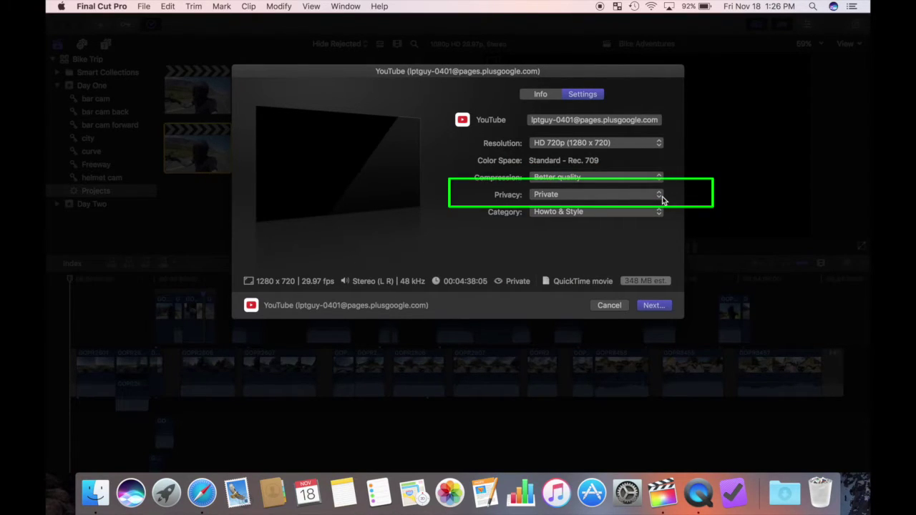
left_click(660, 198)
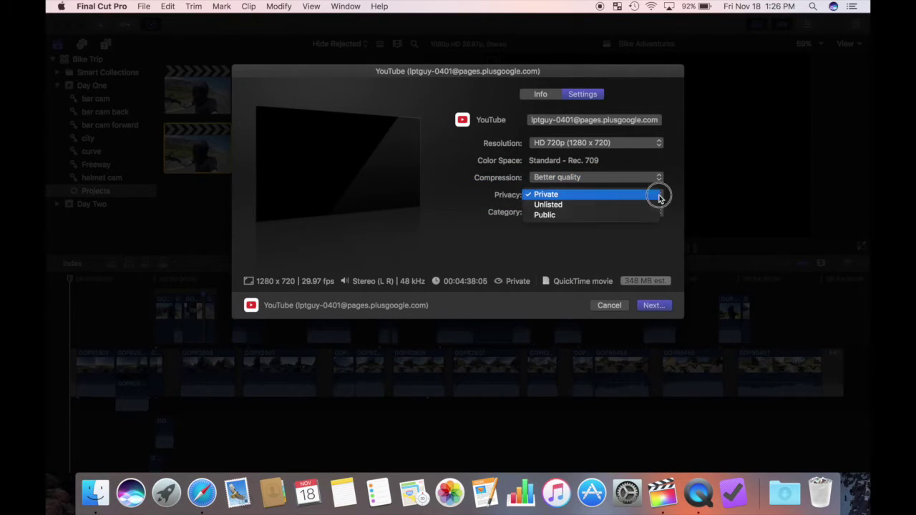
left_click(608, 200)
Check the YouTube Terms of Service and cancel the YouTube share without publishing.
left_click(657, 308)
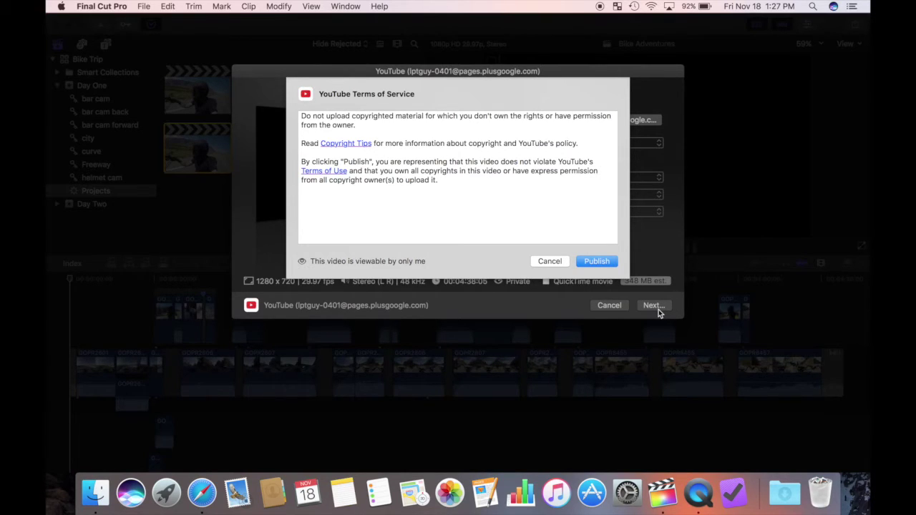
key("Escape")
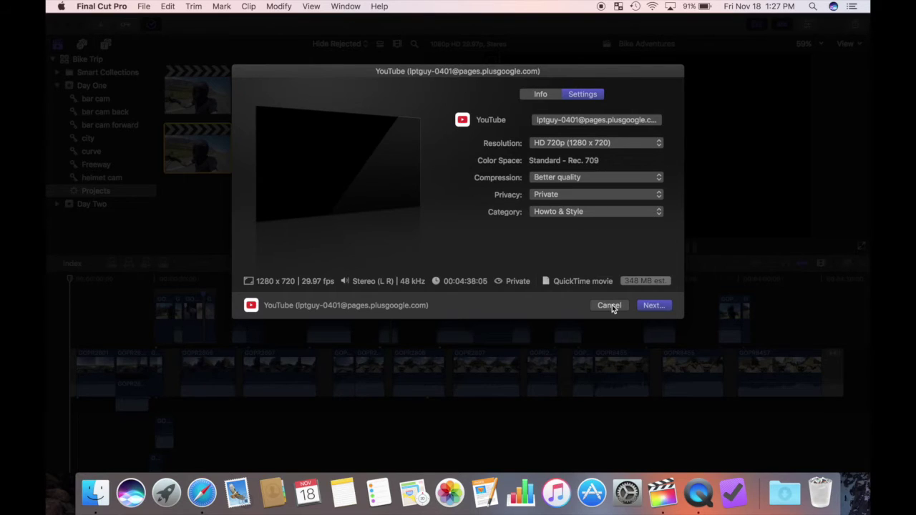
left_click(609, 306)
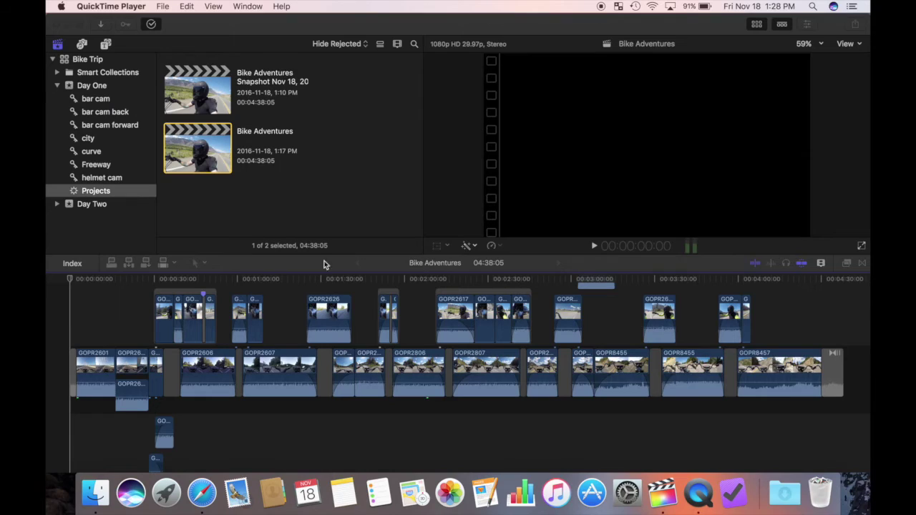
Switch to Safari and open the My channel page on YouTube.
left_click(201, 499)
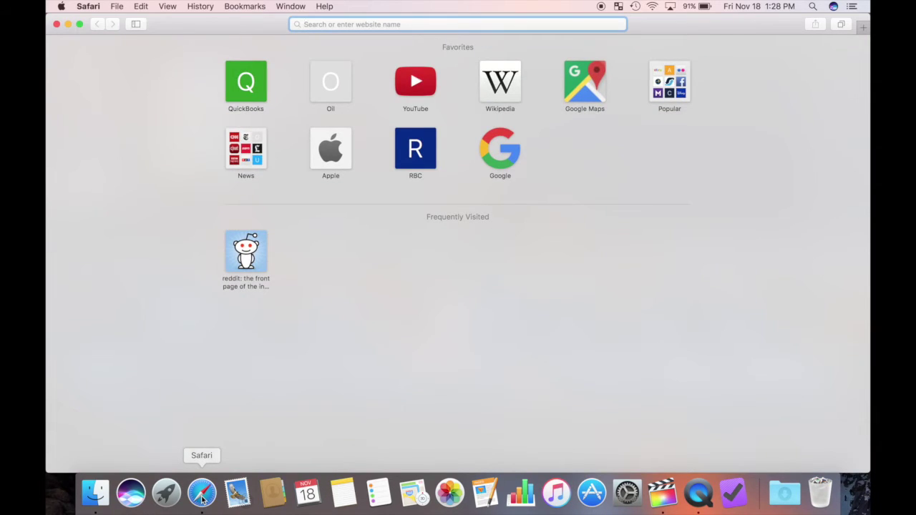
left_click(416, 86)
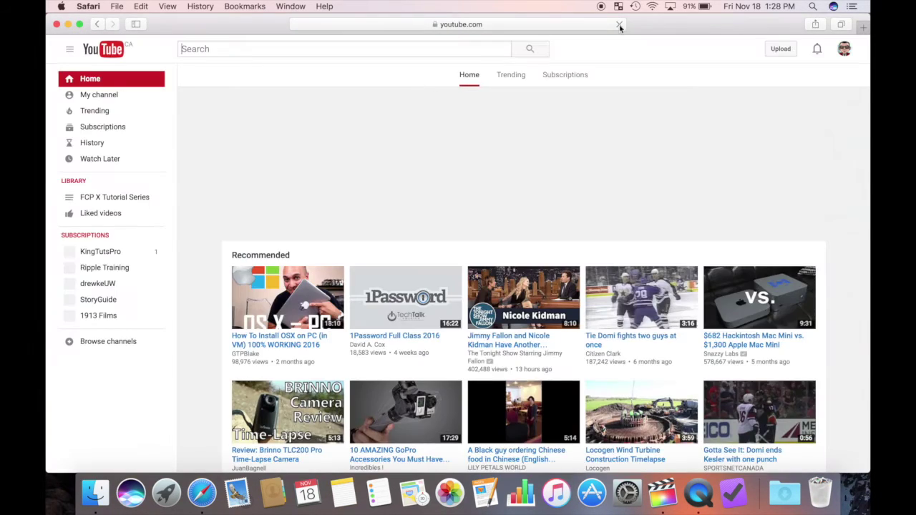
left_click(101, 95)
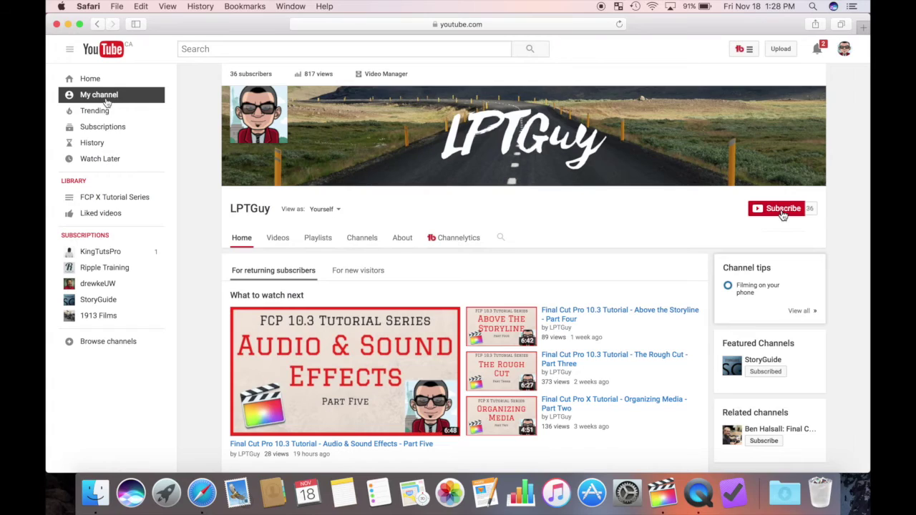
Subscribe to the LPTGuy channel from its YouTube channel page.
left_click(782, 212)
left_click(798, 209)
left_click(421, 247)
left_click(610, 327)
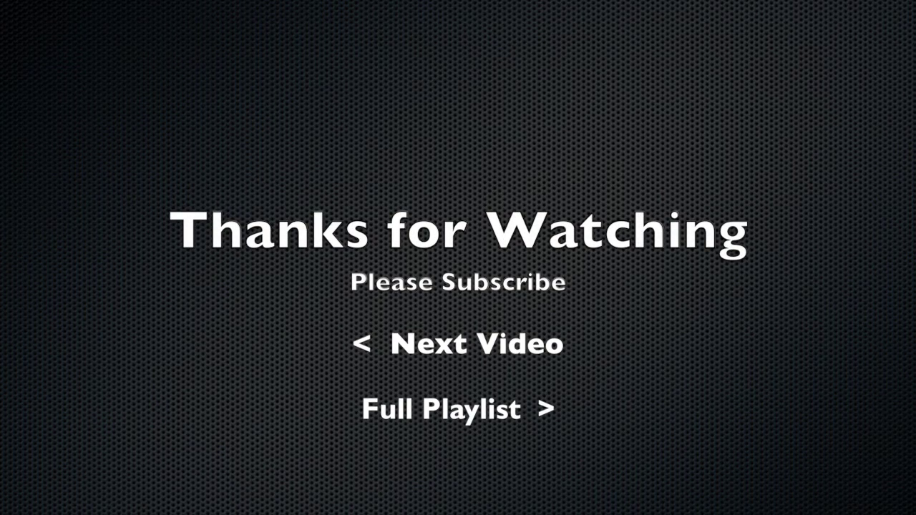